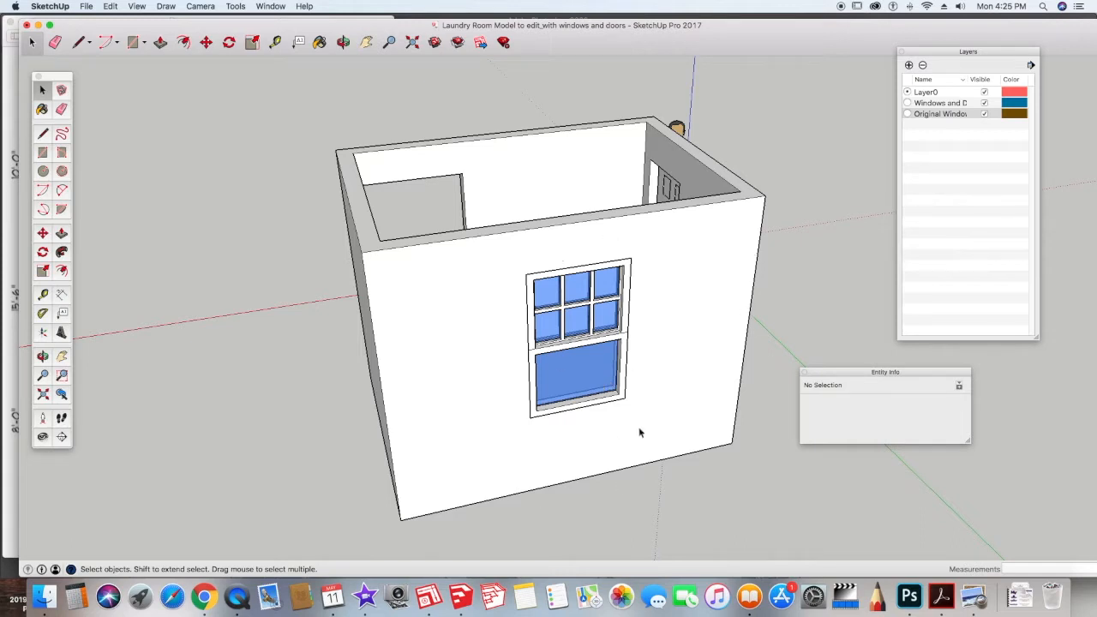
# - Hide the original windows layer and push the window opening's sill down 2' 4 1/2" to form a doorway
pyautogui.click(984, 114)
pyautogui.press('p')
pyautogui.moveTo(568, 412); pyautogui.dragTo(658, 482)
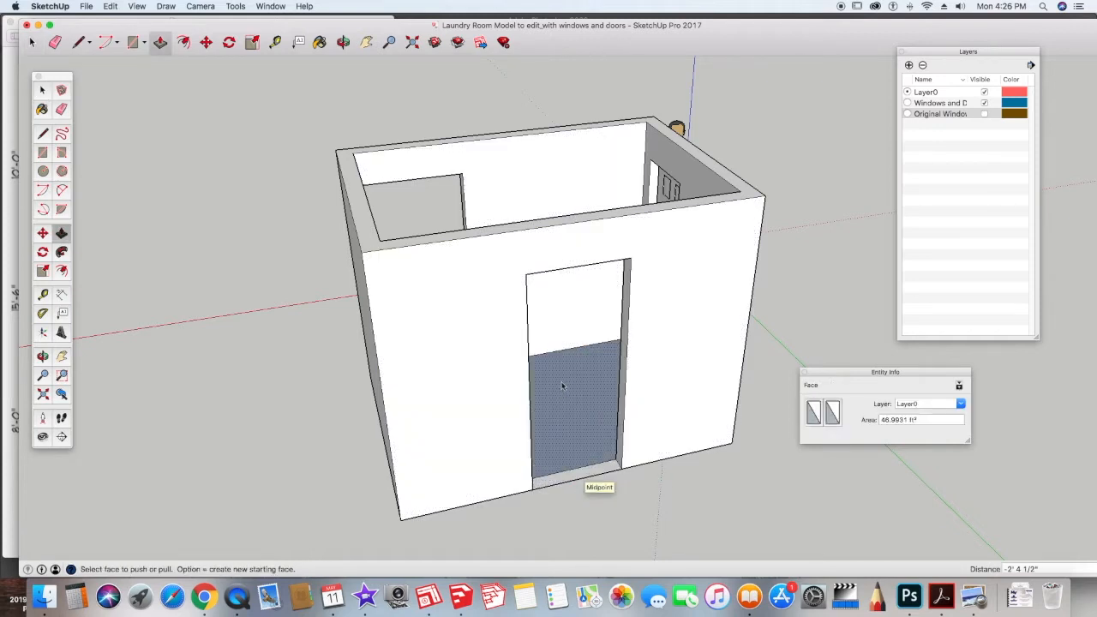
# - Clear away the Layers and Entity Info windows and open the Components browser beside the model
pyautogui.moveTo(829, 373); pyautogui.dragTo(940, 378)
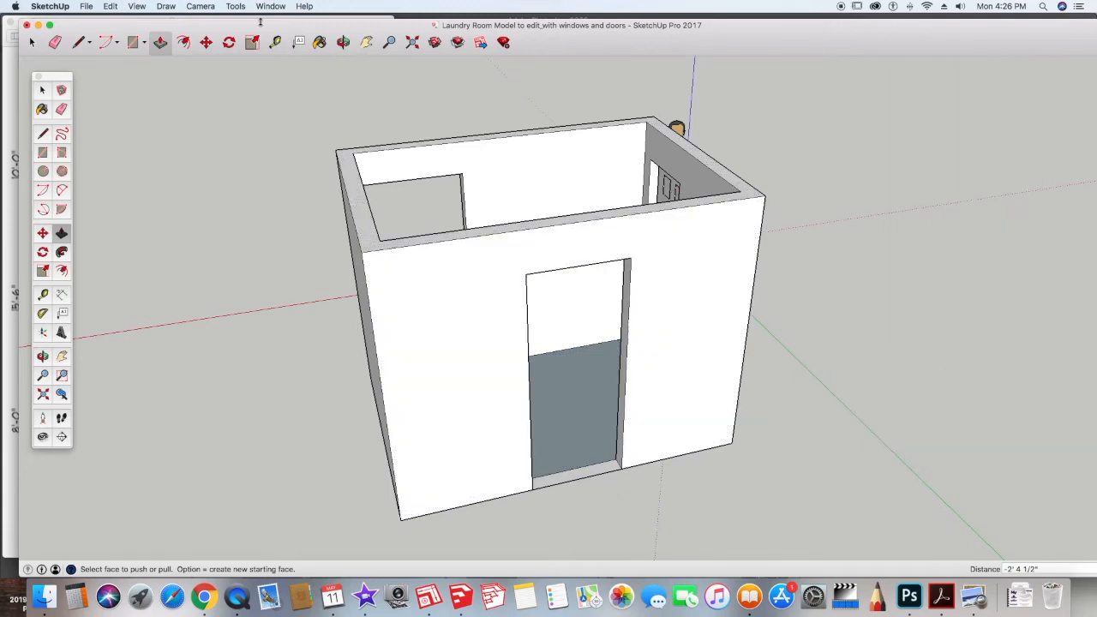
pyautogui.click(270, 7)
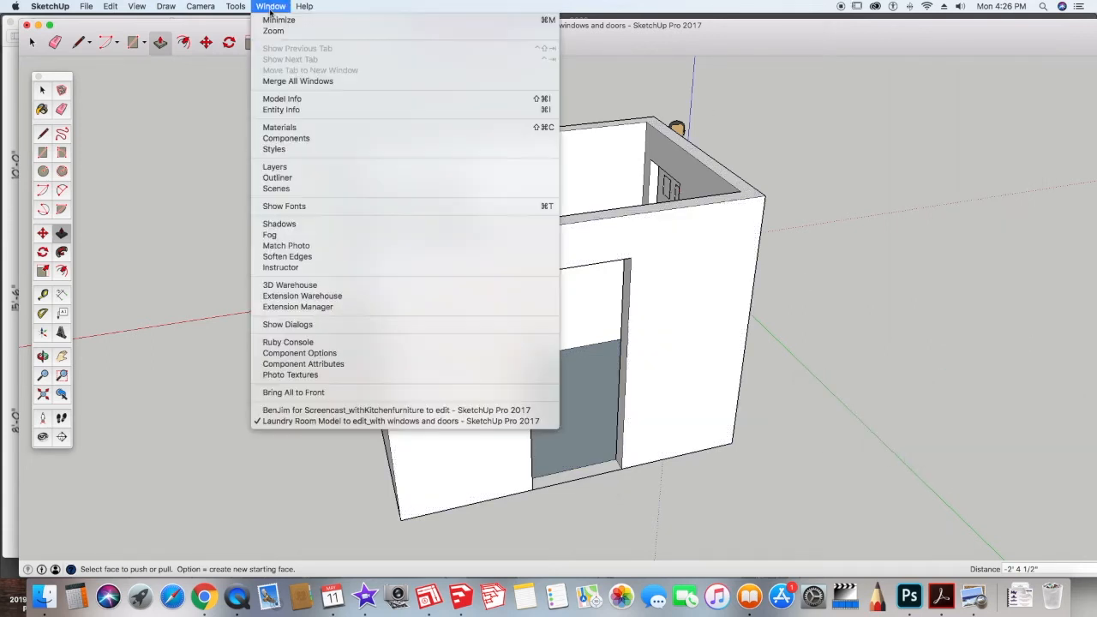
pyautogui.click(301, 138)
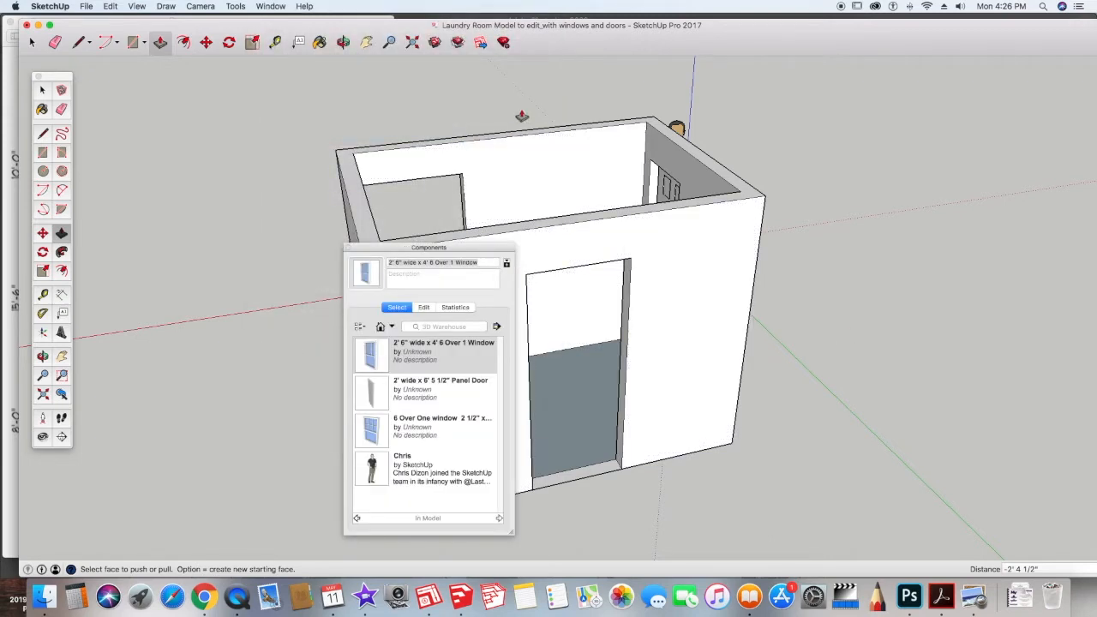
pyautogui.moveTo(420, 247); pyautogui.dragTo(855, 108)
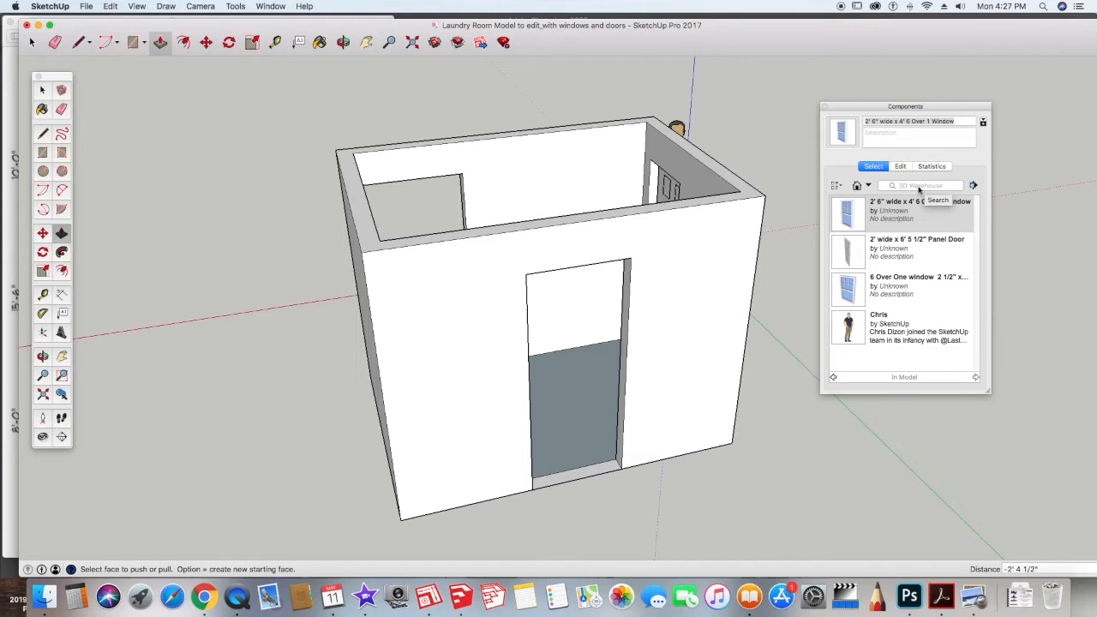
# - Search the 3D Warehouse for "entry door" and browse the door models
pyautogui.click(919, 185)
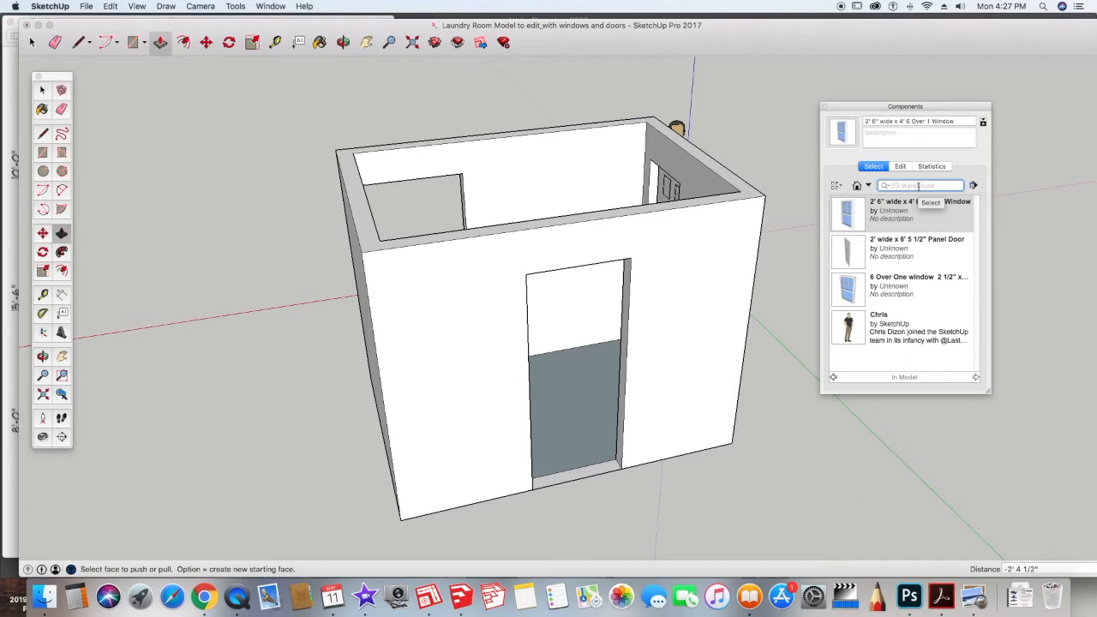
pyautogui.write('entry door')
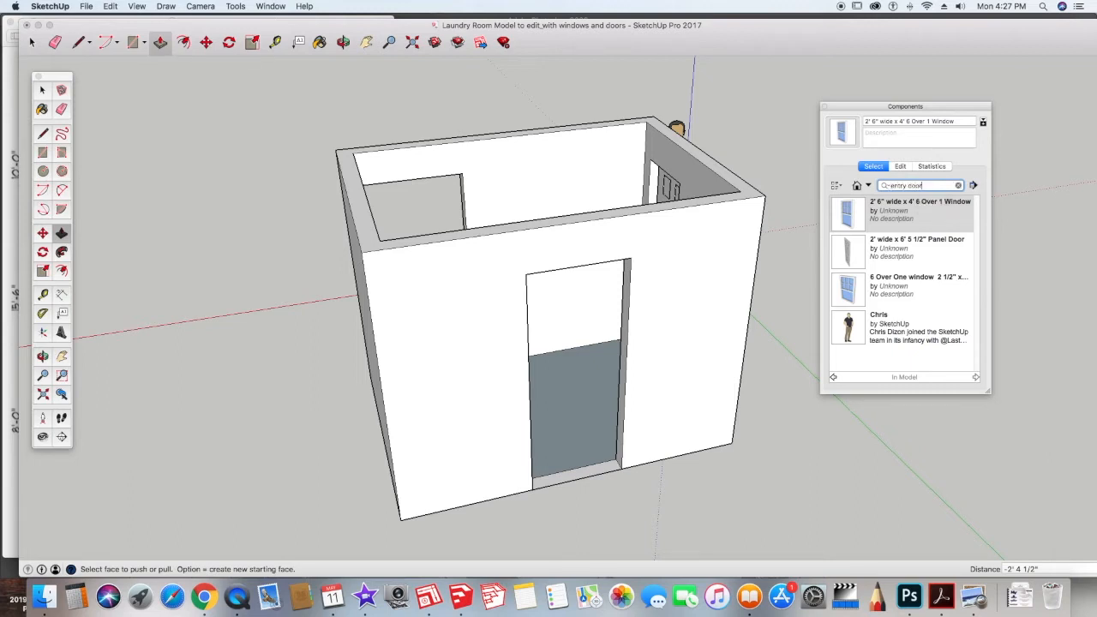
pyautogui.press('Return')
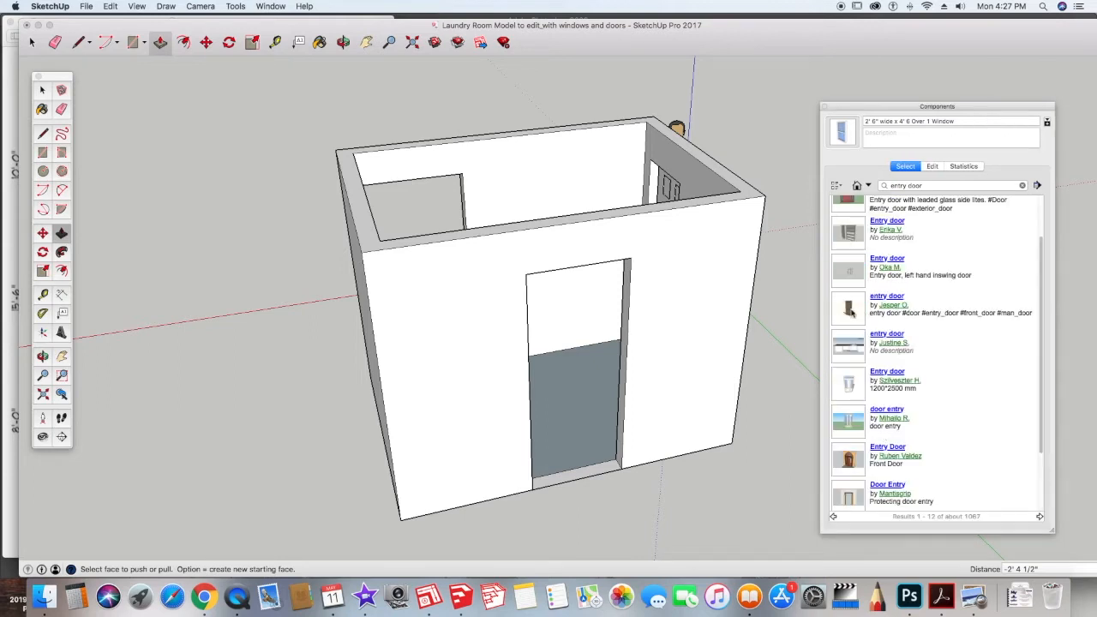
pyautogui.scroll(-2, 848, 502)
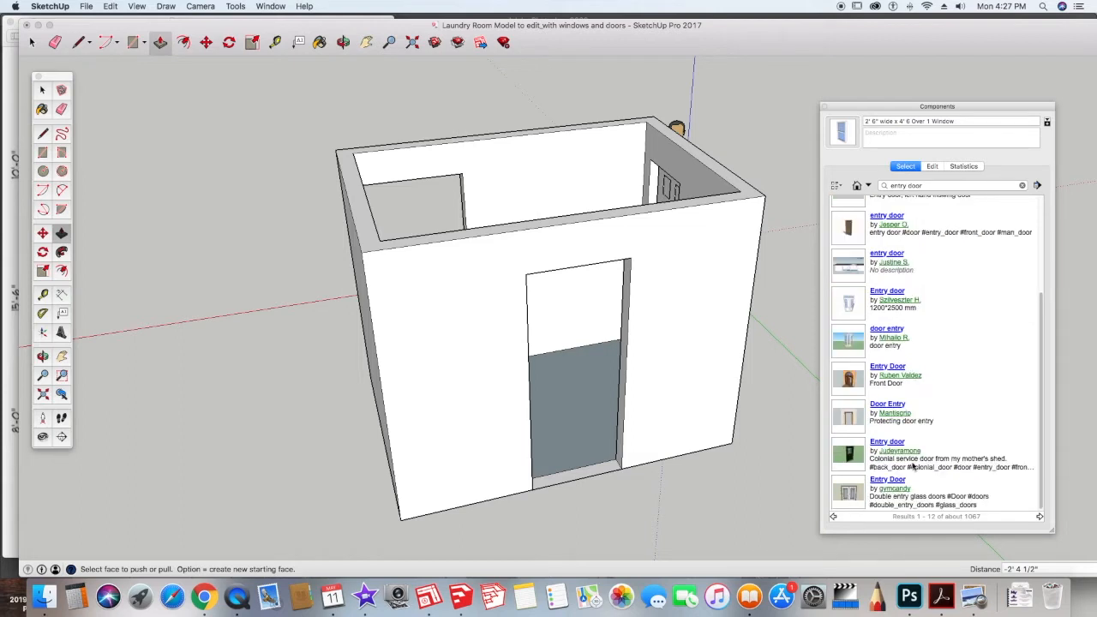
pyautogui.scroll(4, 912, 463)
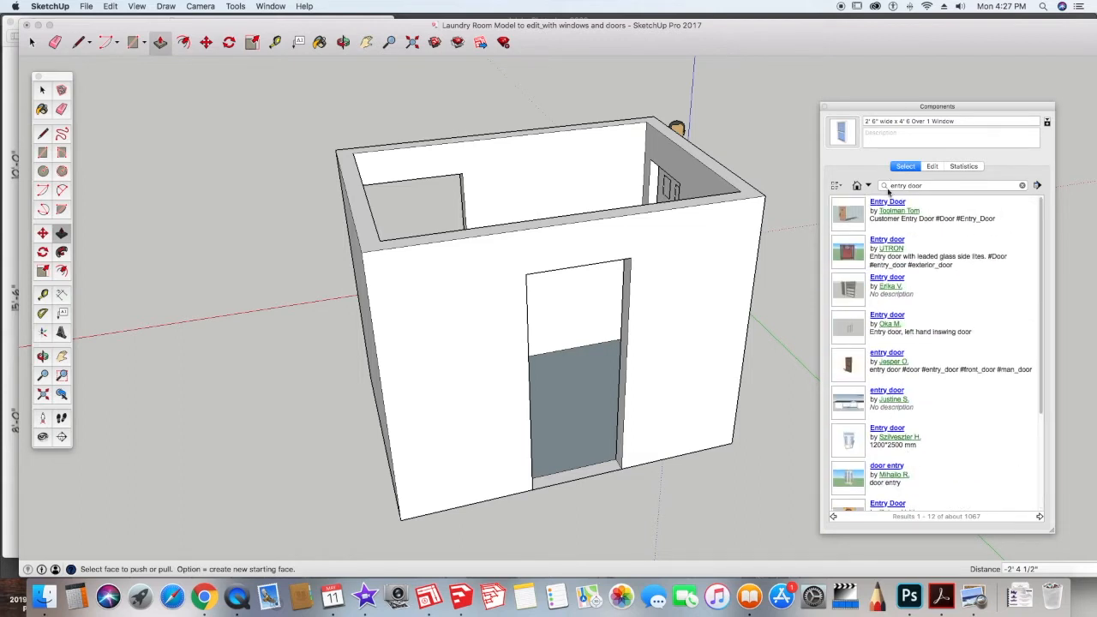
pyautogui.click(1037, 187)
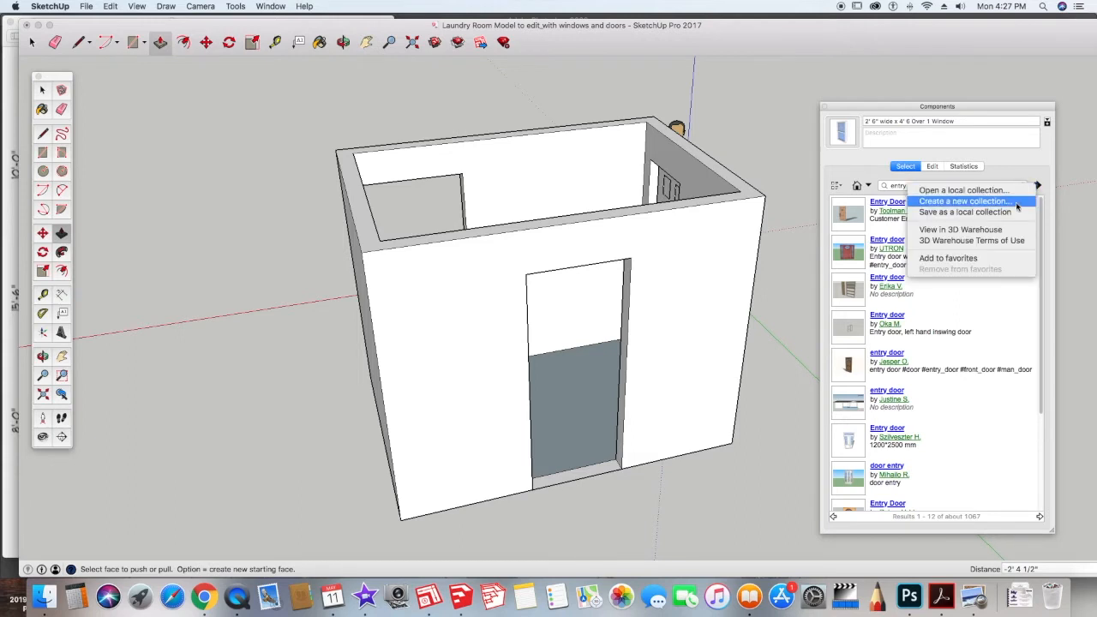
pyautogui.click(1061, 258)
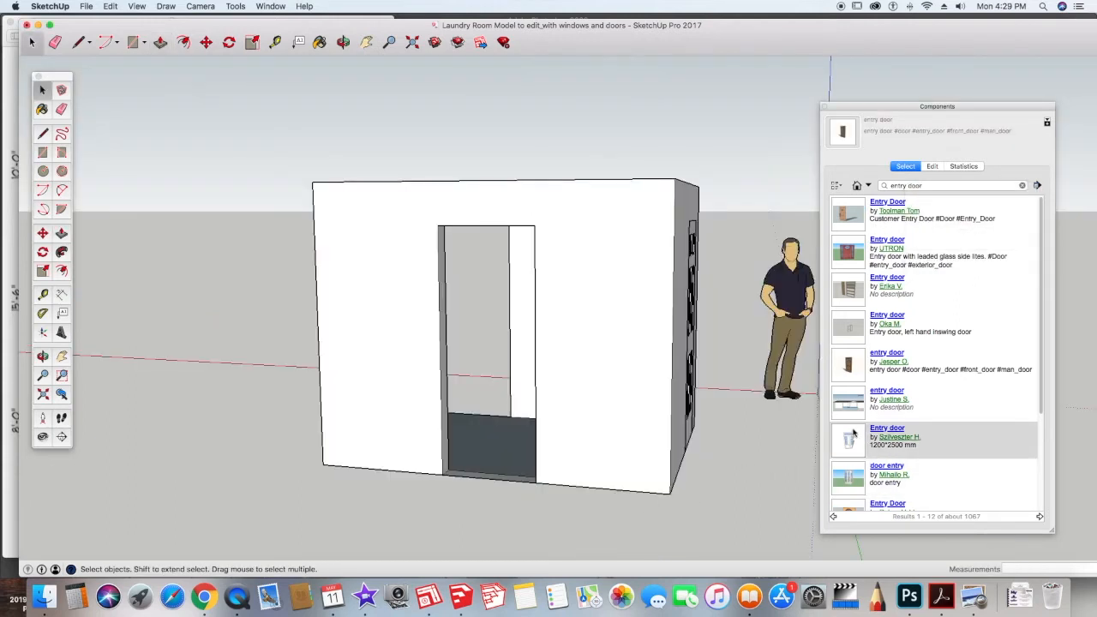
# - Insert the 1200*2500 mm entry door at the doorway's lower corner
pyautogui.click(850, 437)
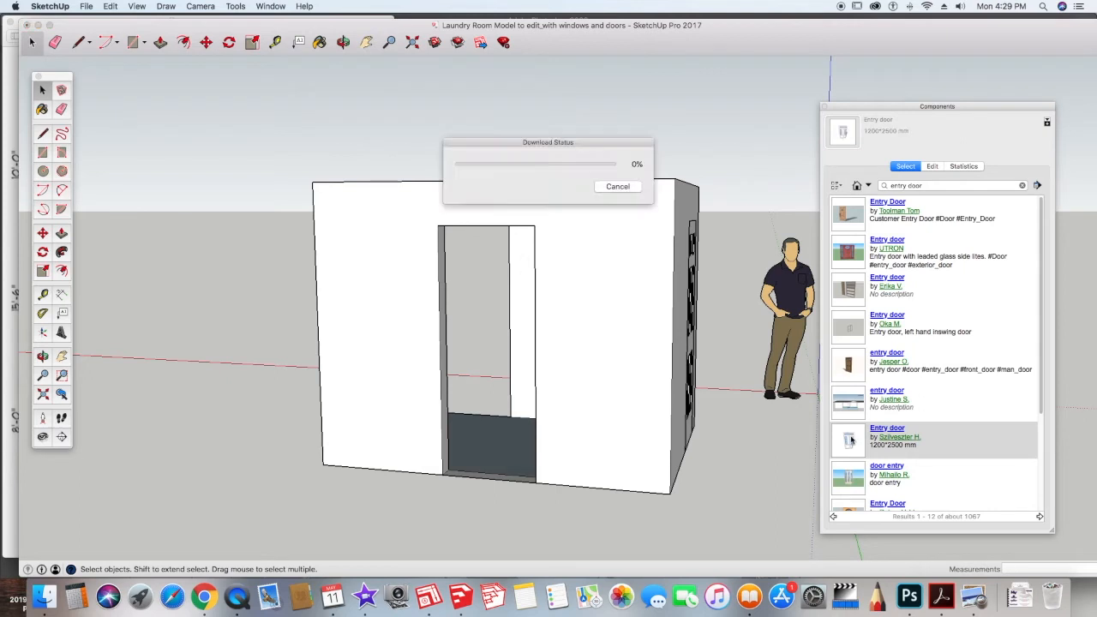
pyautogui.click(539, 476)
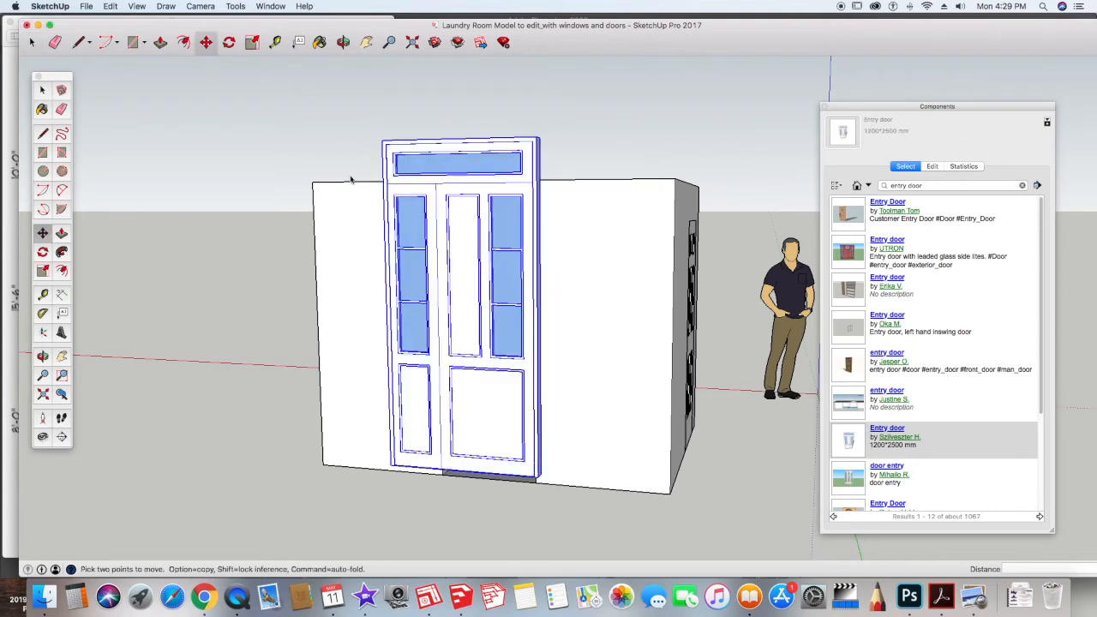
pyautogui.click(42, 89)
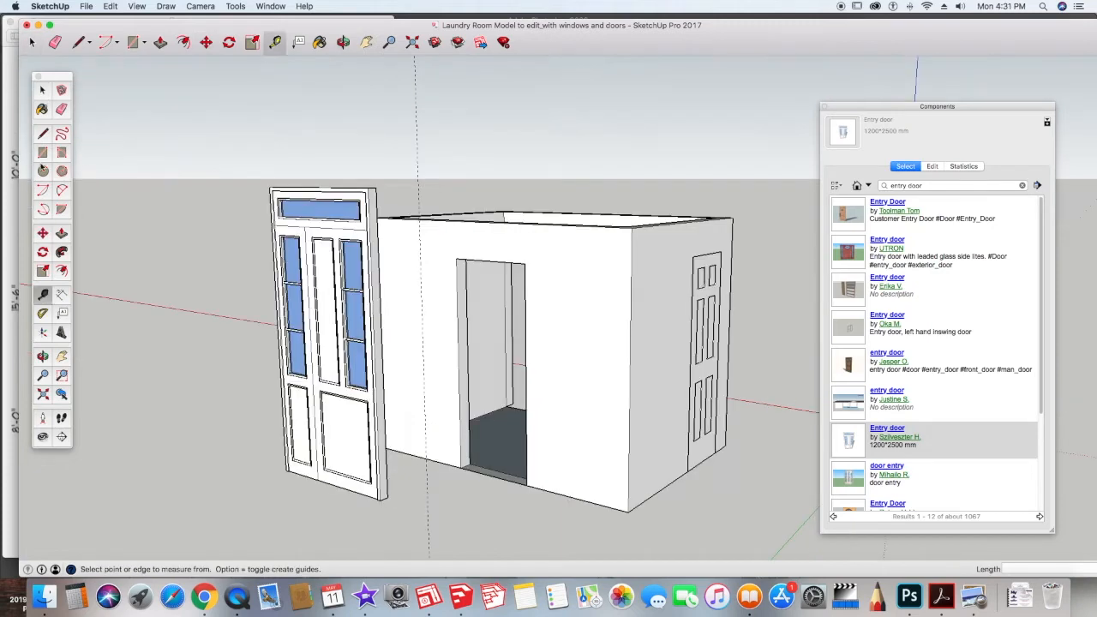
# - Move the entry door by its lower back corner onto the doorway's lower front corner
pyautogui.press('m')
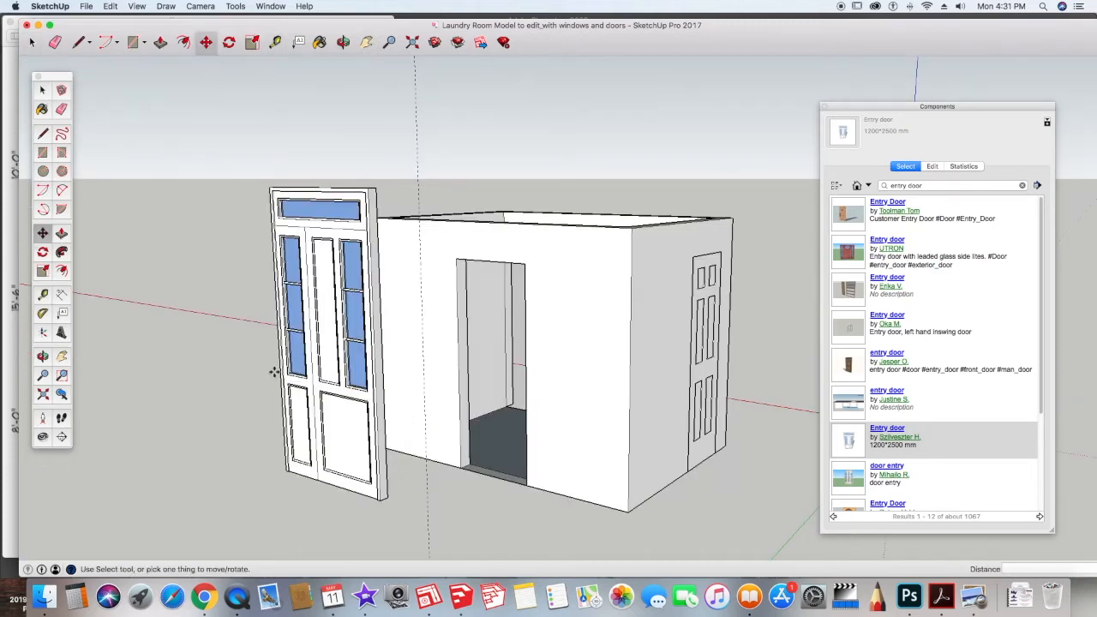
pyautogui.click(384, 499)
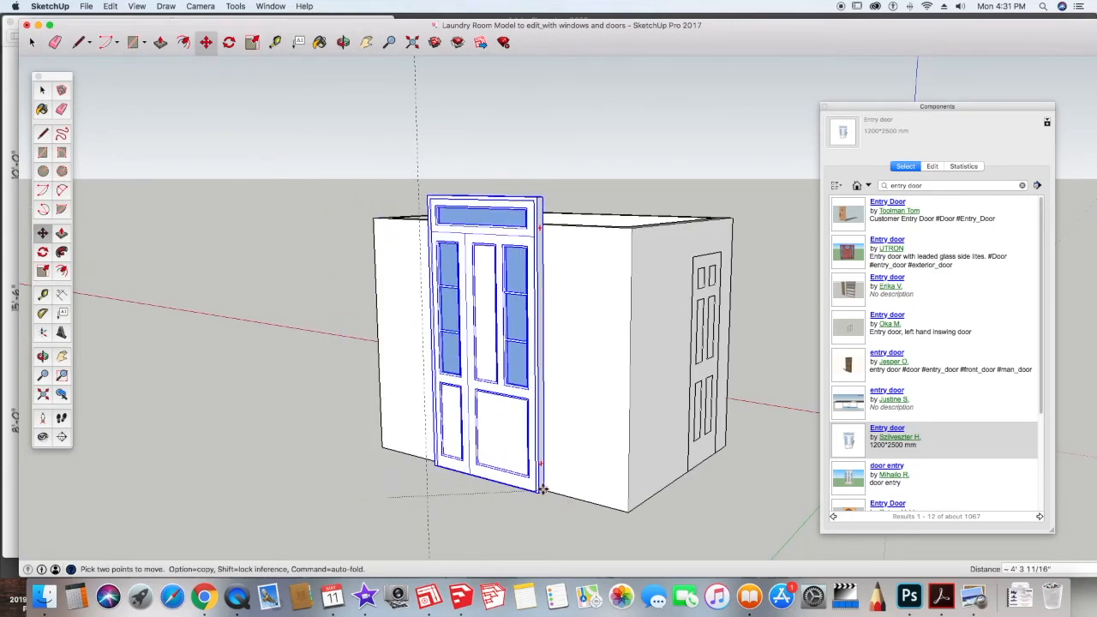
pyautogui.scroll(5, 516, 485)
pyautogui.scroll(3, 516, 485)
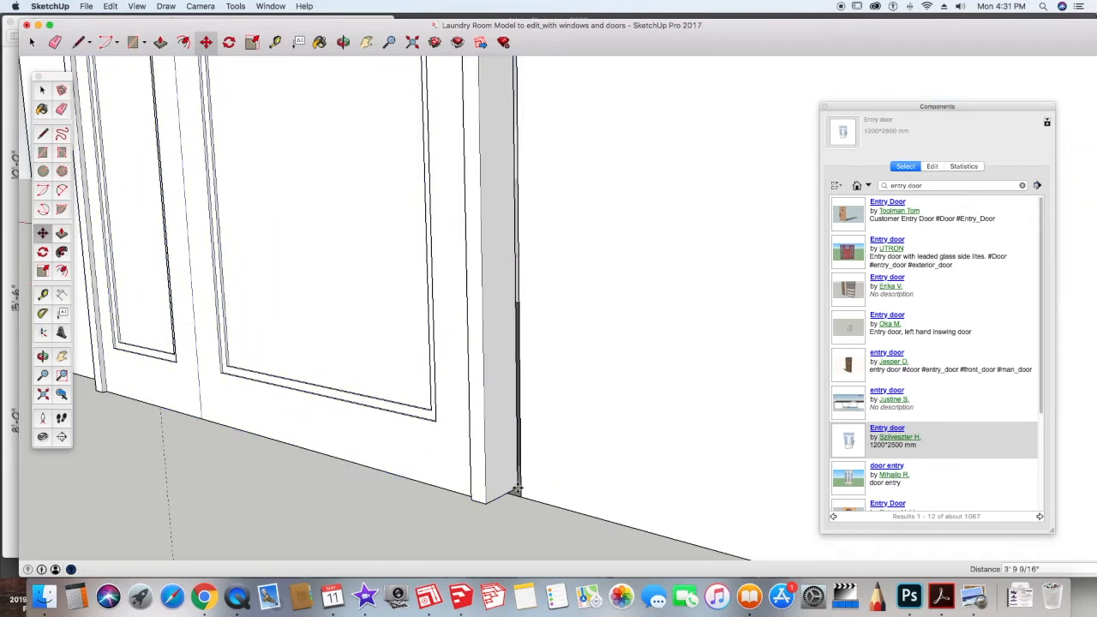
pyautogui.scroll(3, 519, 494)
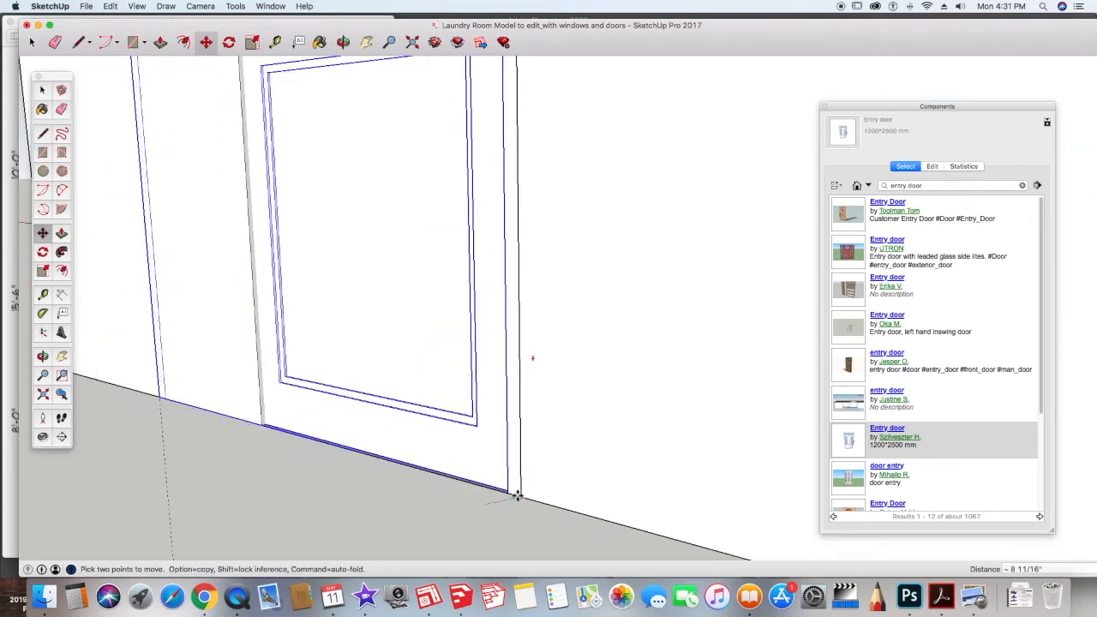
pyautogui.click(523, 495)
pyautogui.scroll(-10, 523, 495)
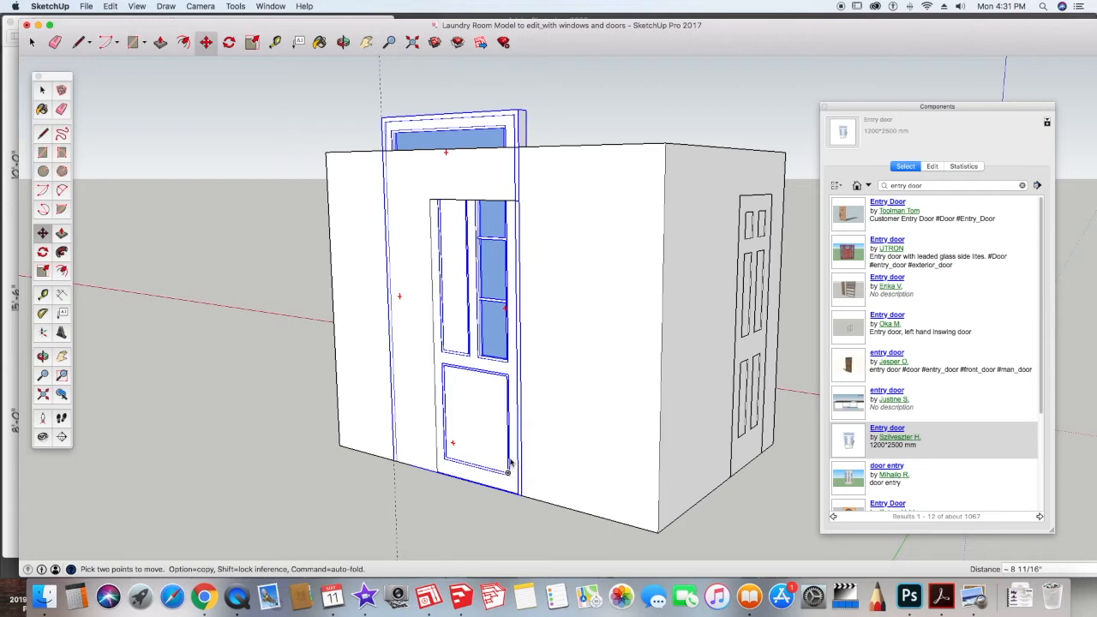
# - Scale the entry door uniformly to 0.85 and move its lower corner back to the doorway's lower corner
pyautogui.click(42, 271)
pyautogui.click(511, 116)
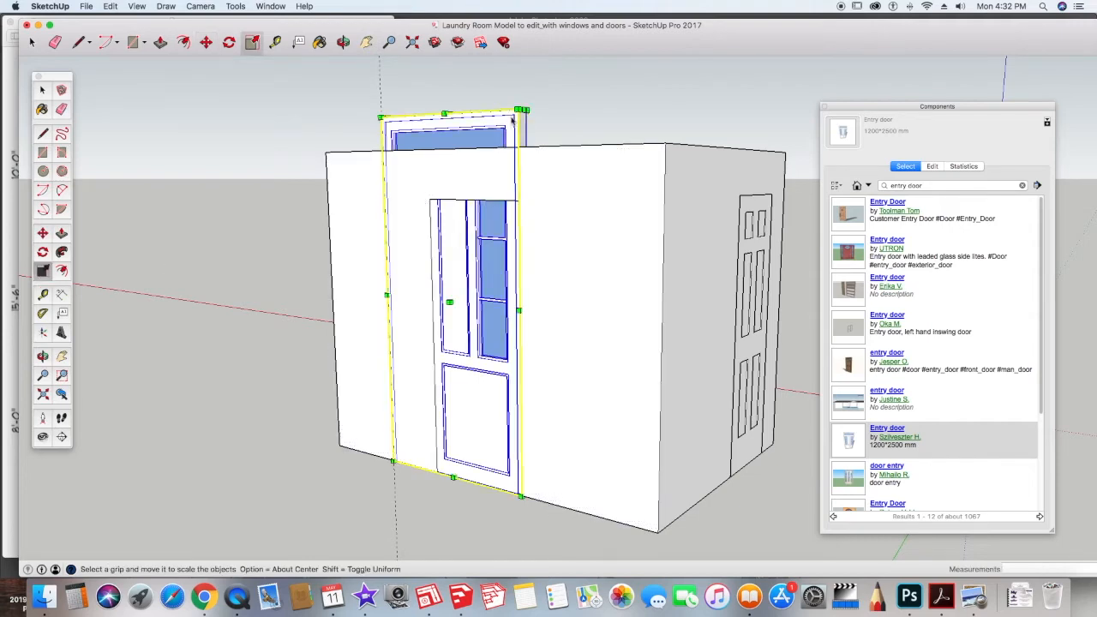
pyautogui.moveTo(513, 119); pyautogui.dragTo(480, 165)
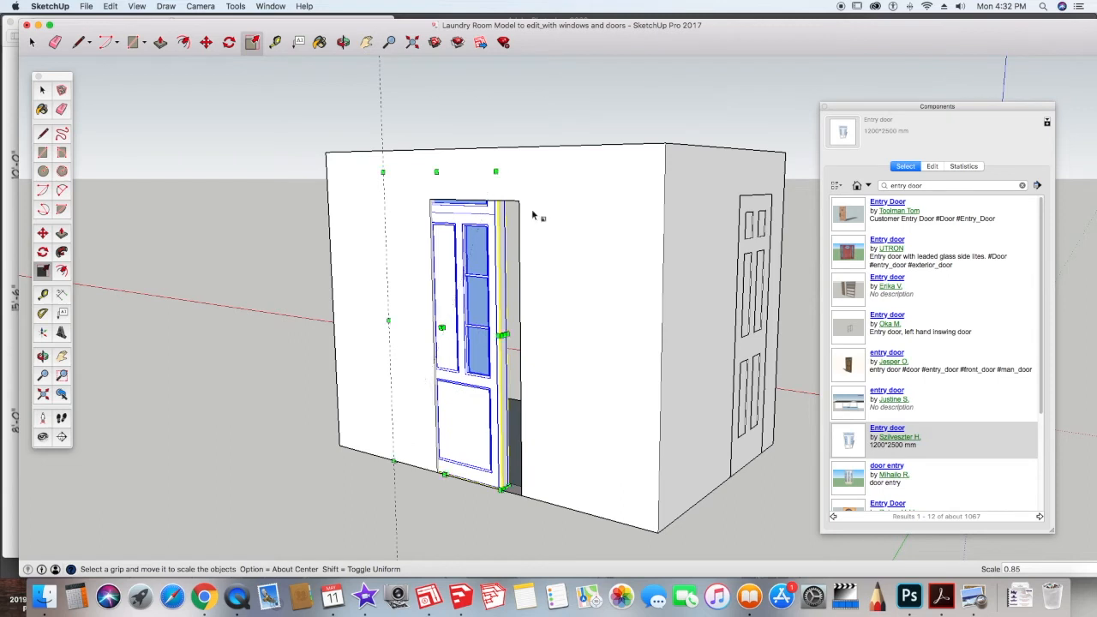
pyautogui.click(362, 469)
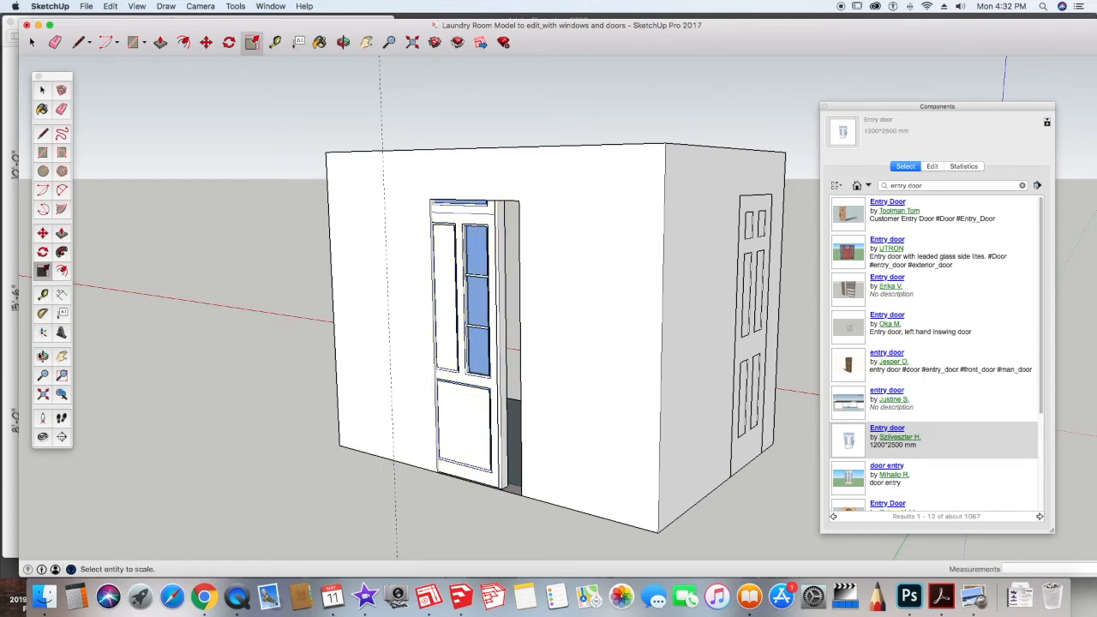
pyautogui.click(42, 233)
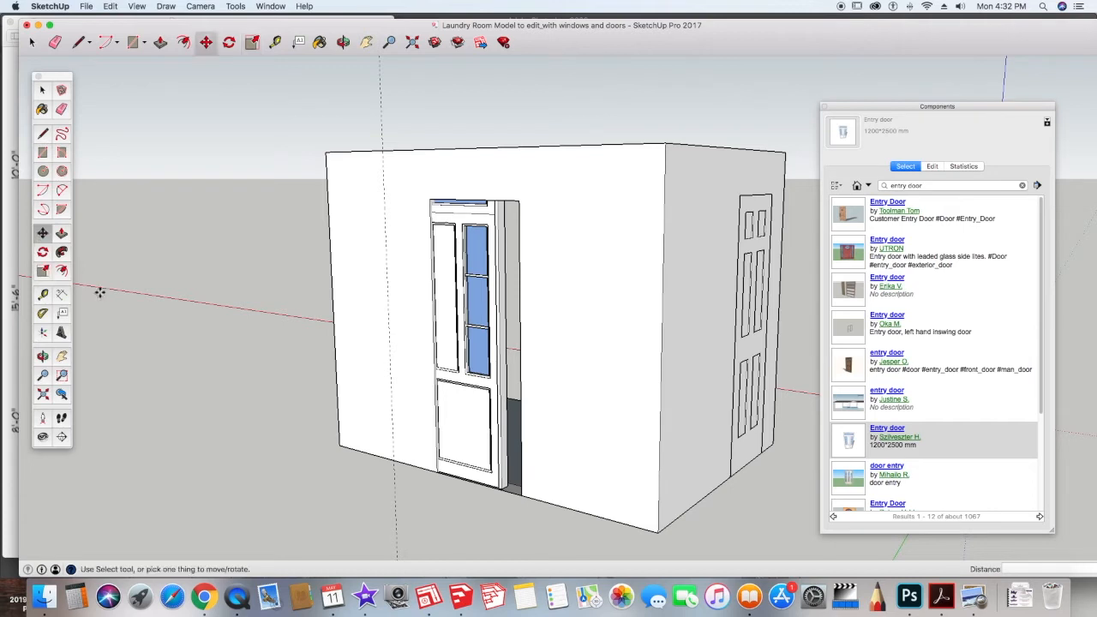
pyautogui.moveTo(503, 488); pyautogui.dragTo(517, 495)
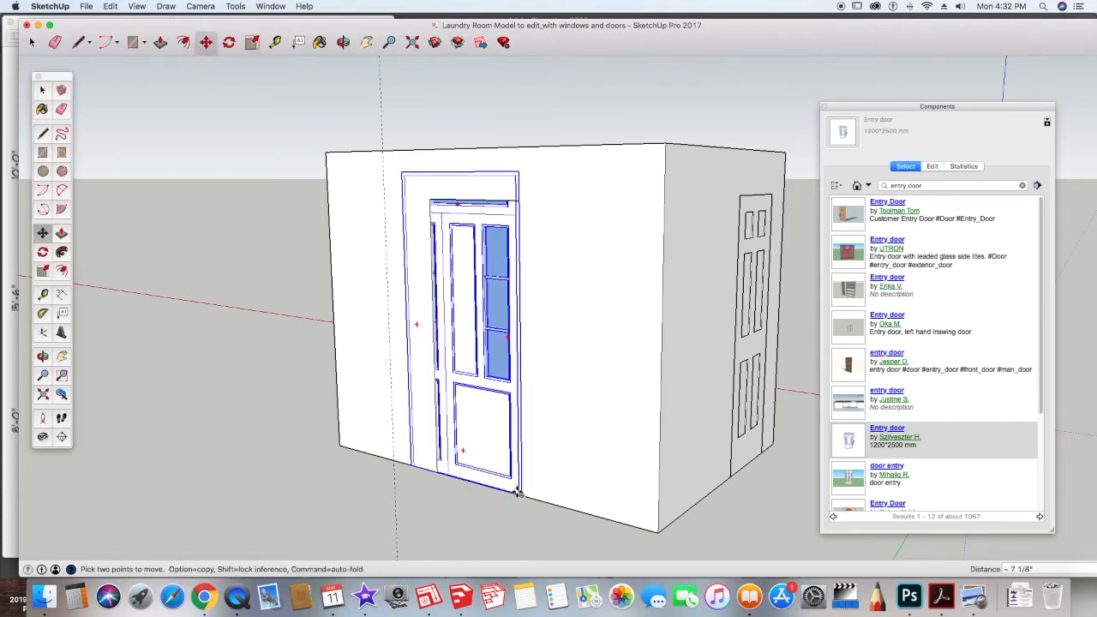
# - Move the vertical guide about 6 7/8" so it lines up with the outer side edge of the door frame
pyautogui.moveTo(404, 530); pyautogui.dragTo(587, 539, button='middle')
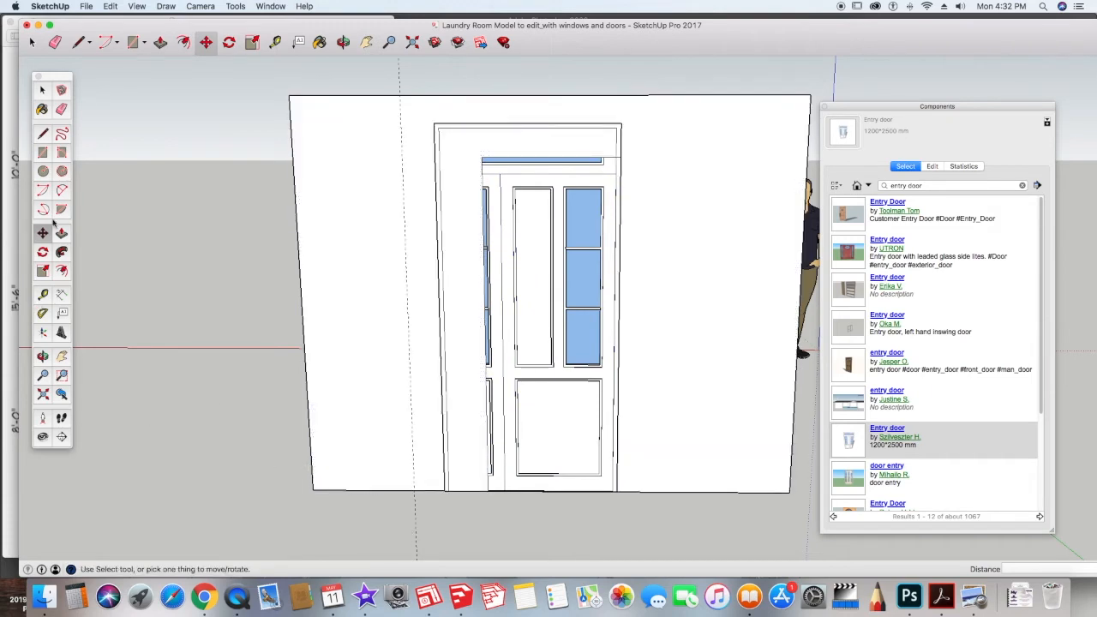
pyautogui.scroll(2, 409, 529)
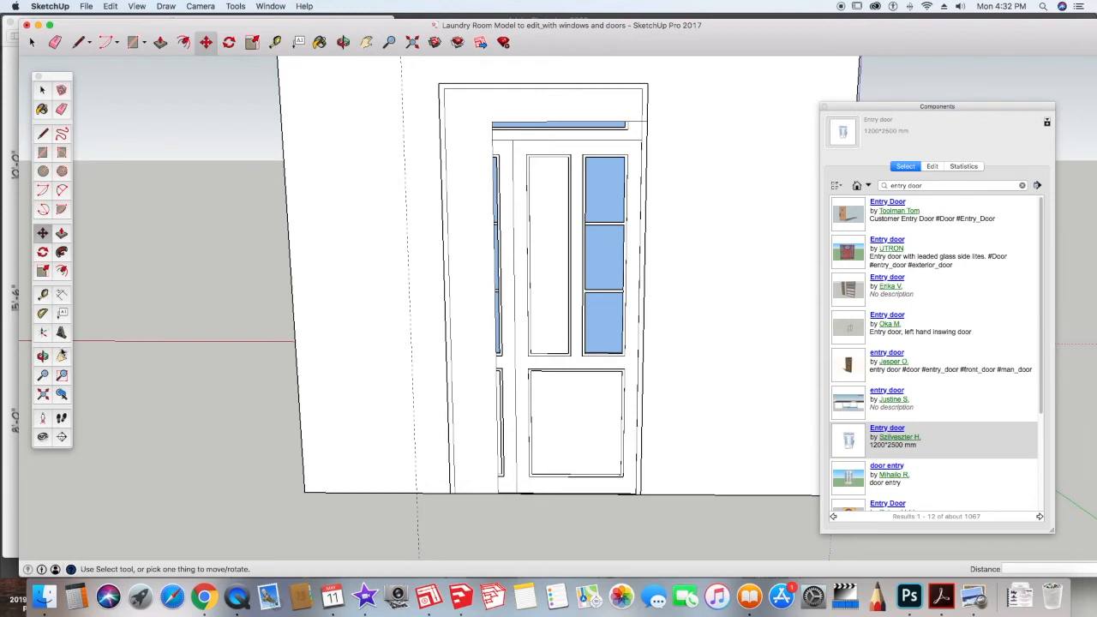
pyautogui.click(420, 529)
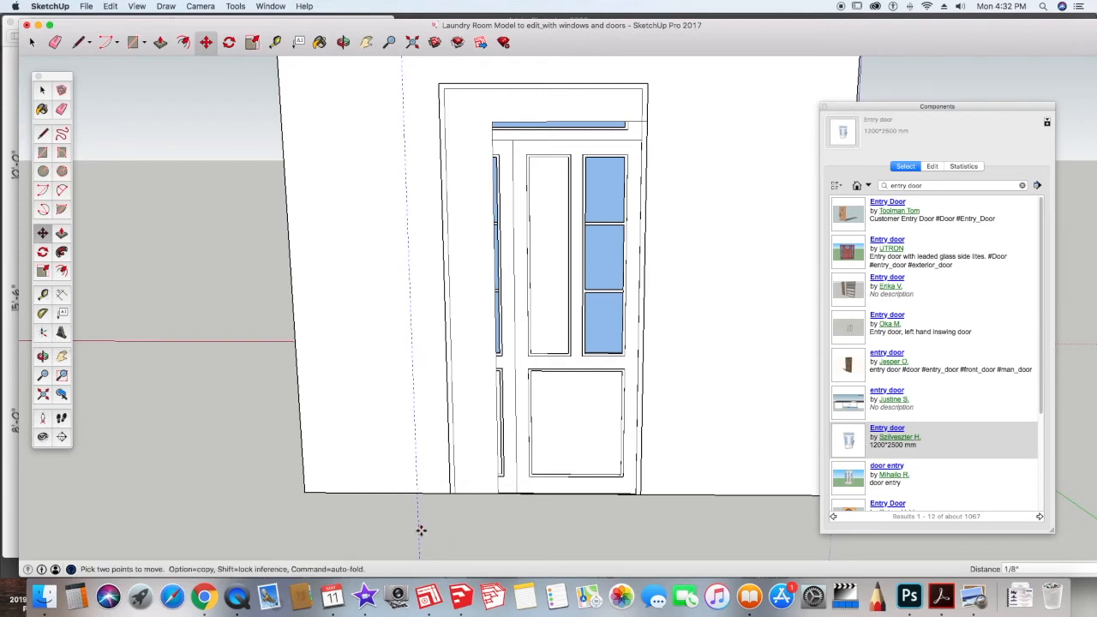
pyautogui.click(449, 532)
pyautogui.scroll(-3, 98, 324)
pyautogui.scroll(2, 99, 329)
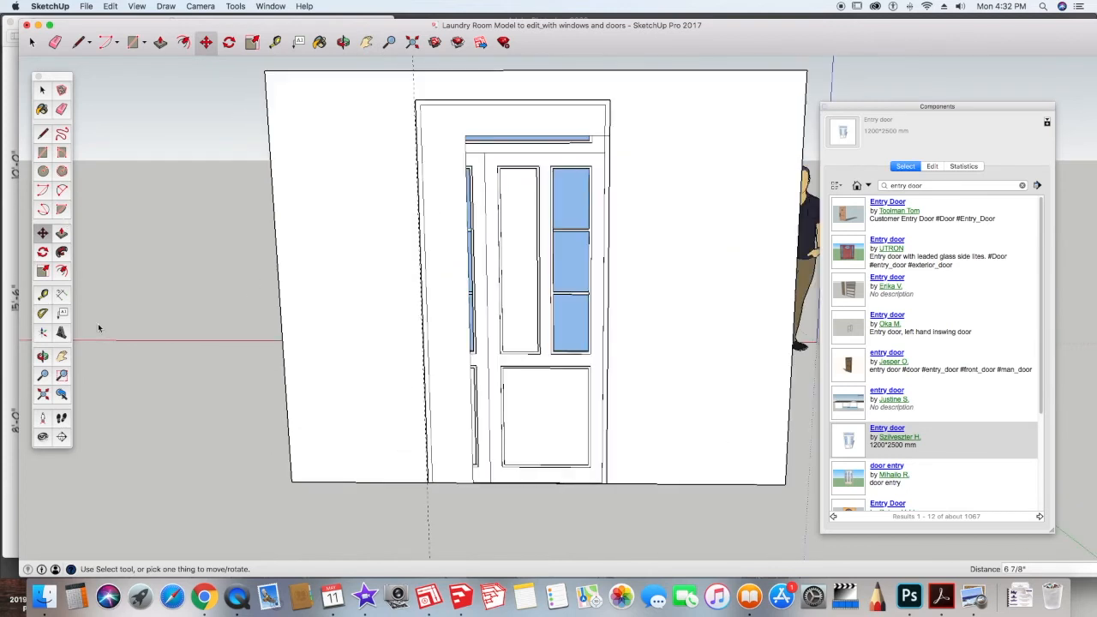
# - Place a horizontal guide about 5 13/16" below the wall's top edge, along the top of the door frame
pyautogui.press('t')
pyautogui.click(515, 72)
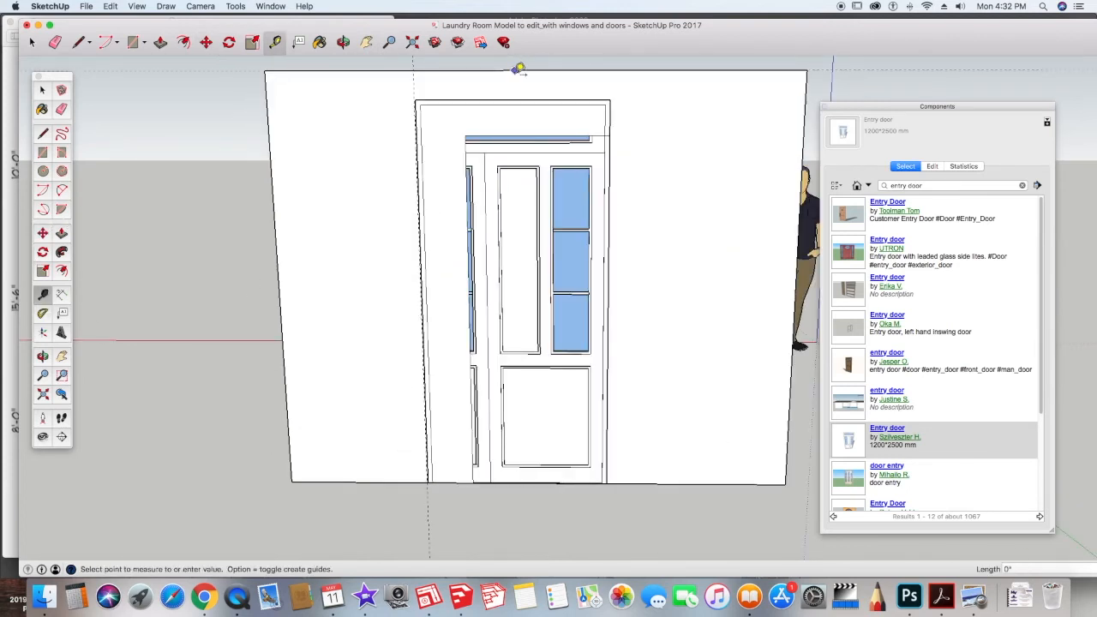
pyautogui.click(516, 90)
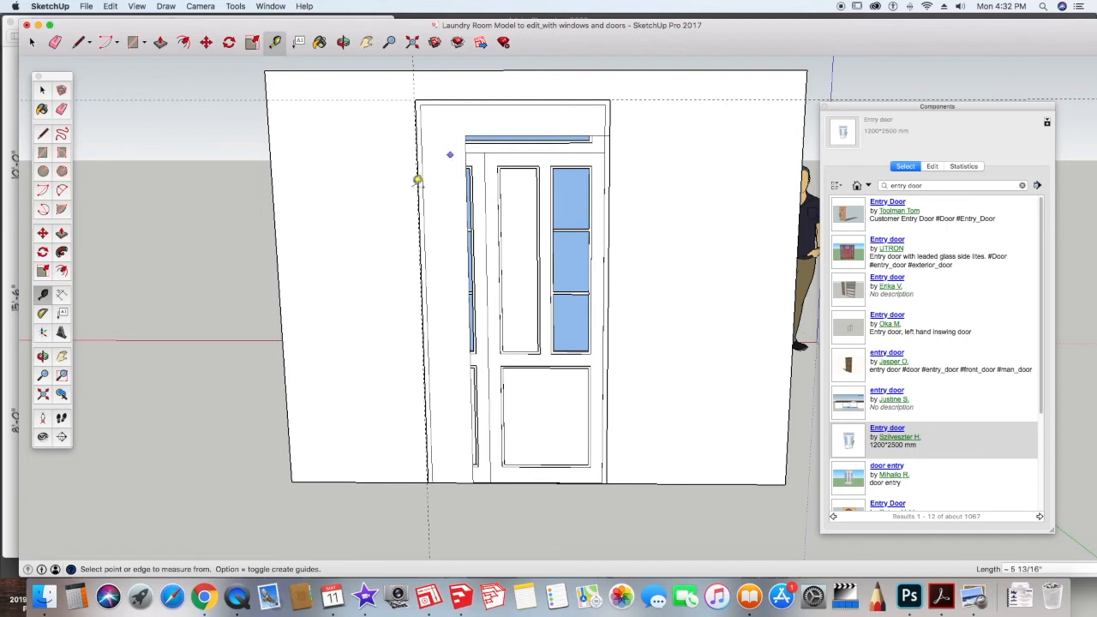
# - Move the entry door straight out from the wall by 3' 9 3/4" by its lower corner, clearing the doorway
pyautogui.scroll(-3, 271, 379)
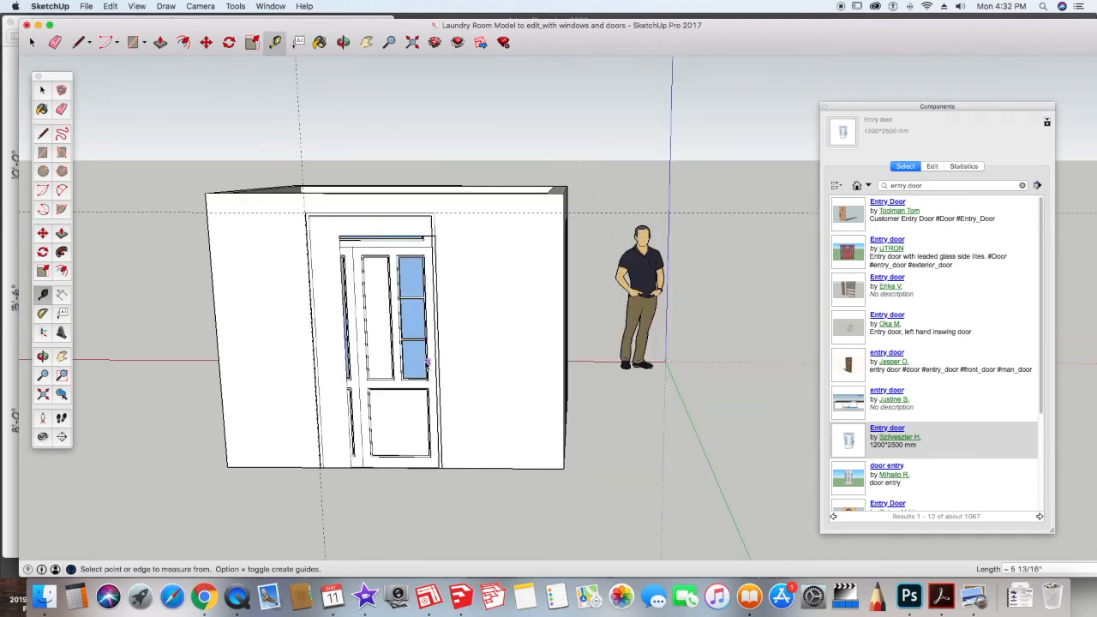
pyautogui.click(42, 89)
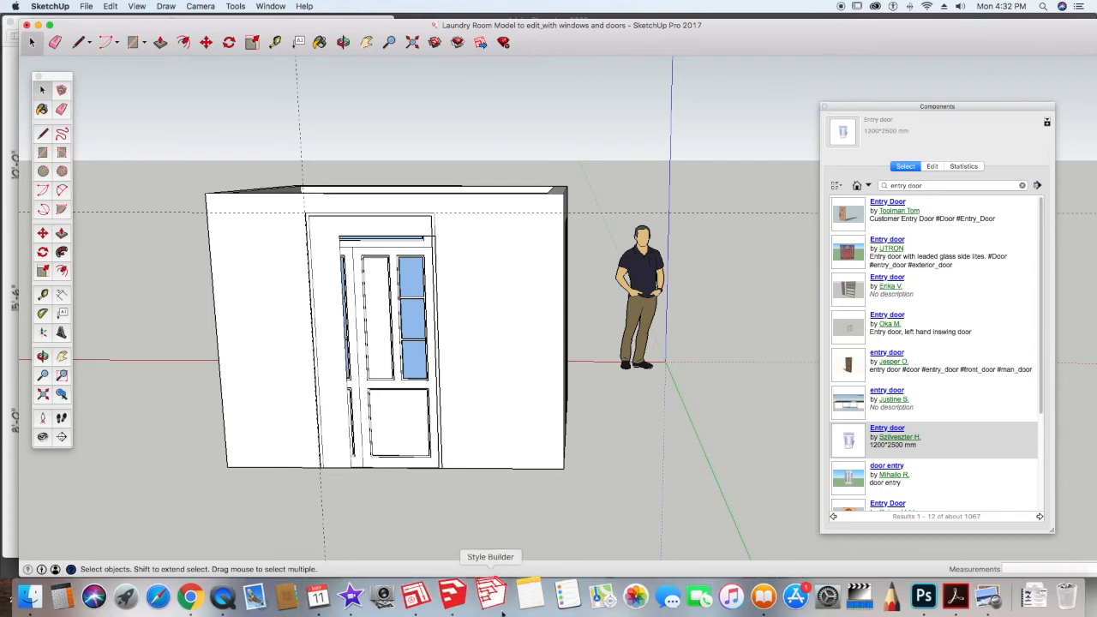
pyautogui.click(404, 445)
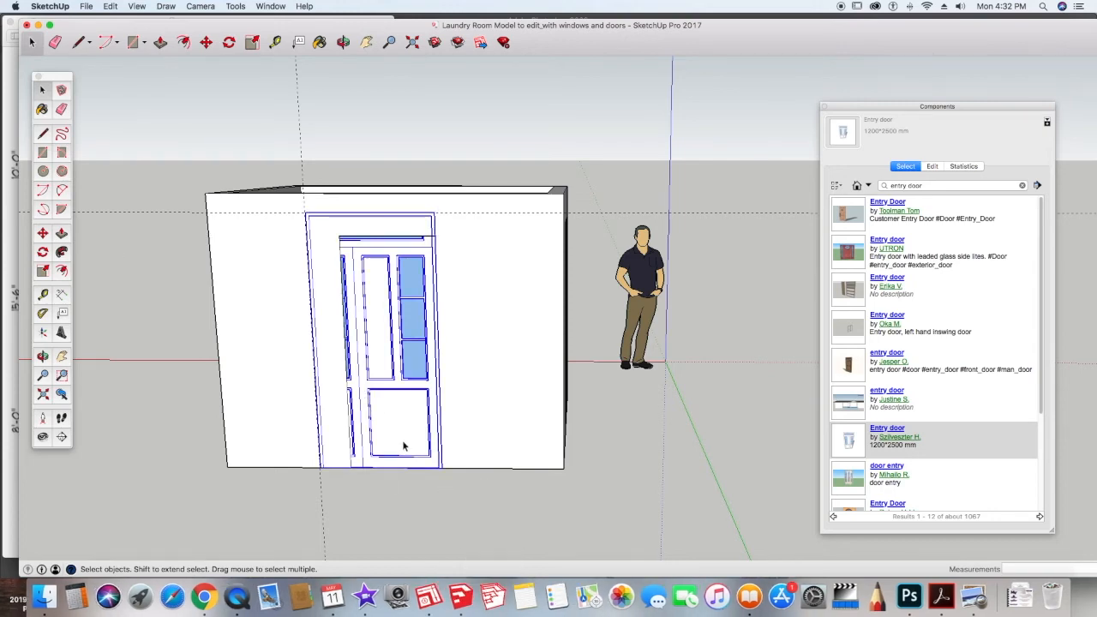
pyautogui.moveTo(86, 197); pyautogui.dragTo(113, 296, button='middle')
pyautogui.press('m')
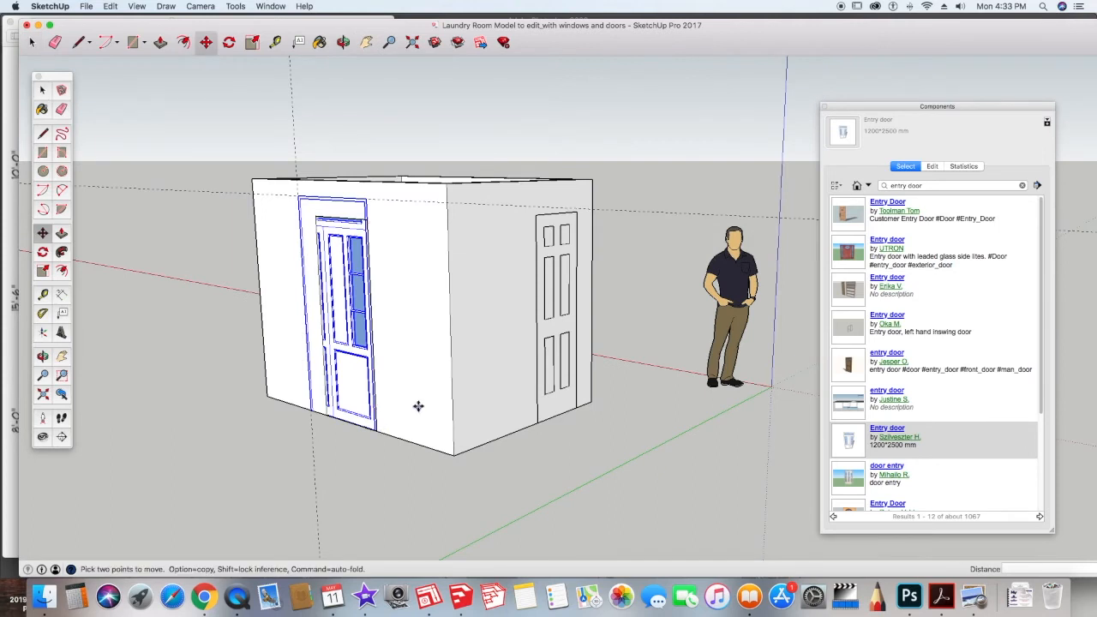
pyautogui.click(374, 431)
pyautogui.click(259, 474)
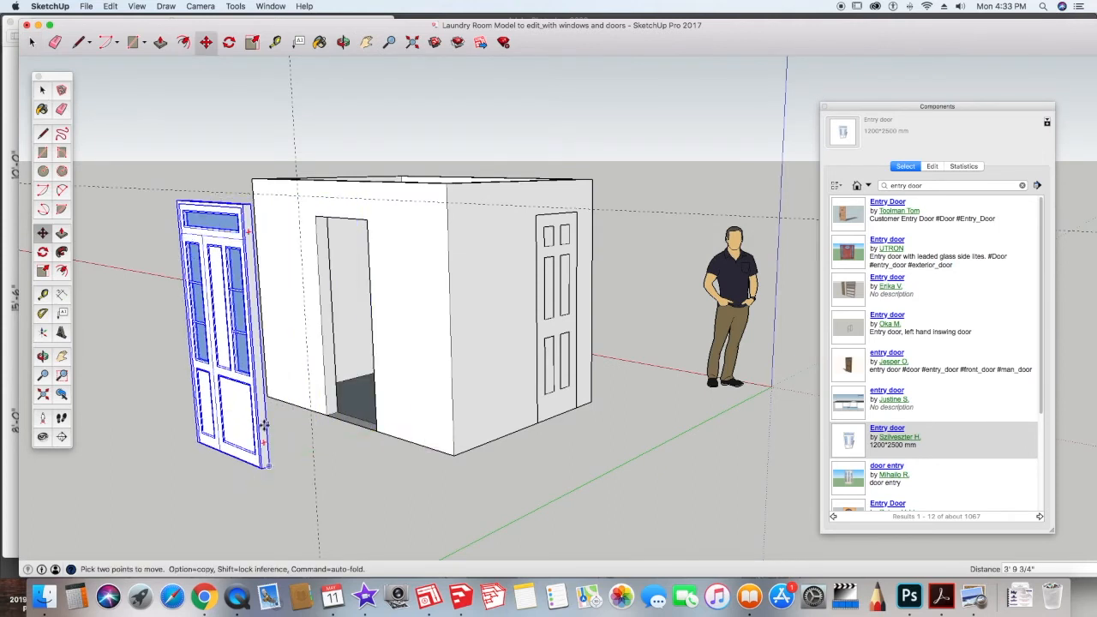
# - Push the doorway's inner side face about 10 3/8" and its top face about 7 3/16" back to the guides
pyautogui.click(61, 234)
pyautogui.moveTo(326, 330); pyautogui.dragTo(305, 343)
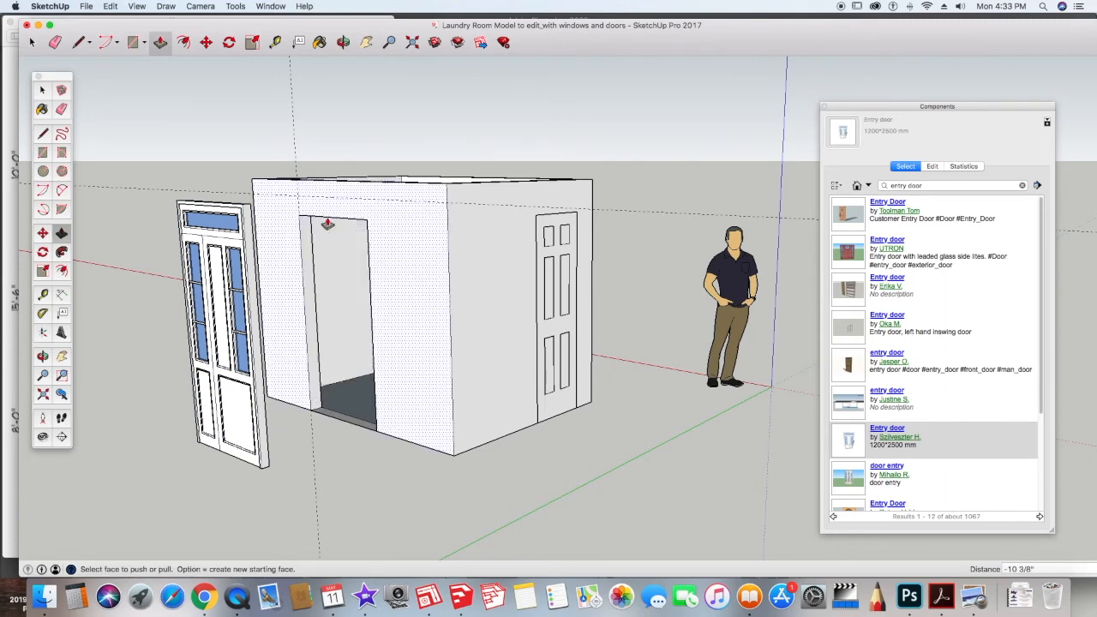
pyautogui.moveTo(340, 257); pyautogui.dragTo(339, 202, button='middle')
pyautogui.moveTo(339, 190); pyautogui.dragTo(317, 162)
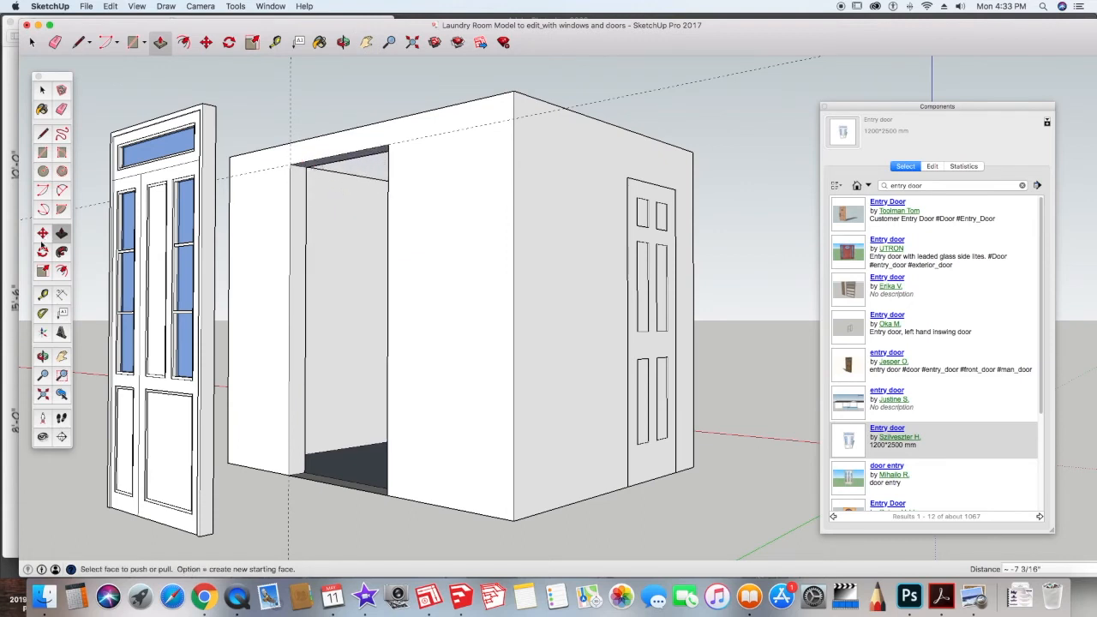
# - Move the entry door by its lower front corner 3' 9 3/4" back onto the enlarged opening's lower corner
pyautogui.click(42, 233)
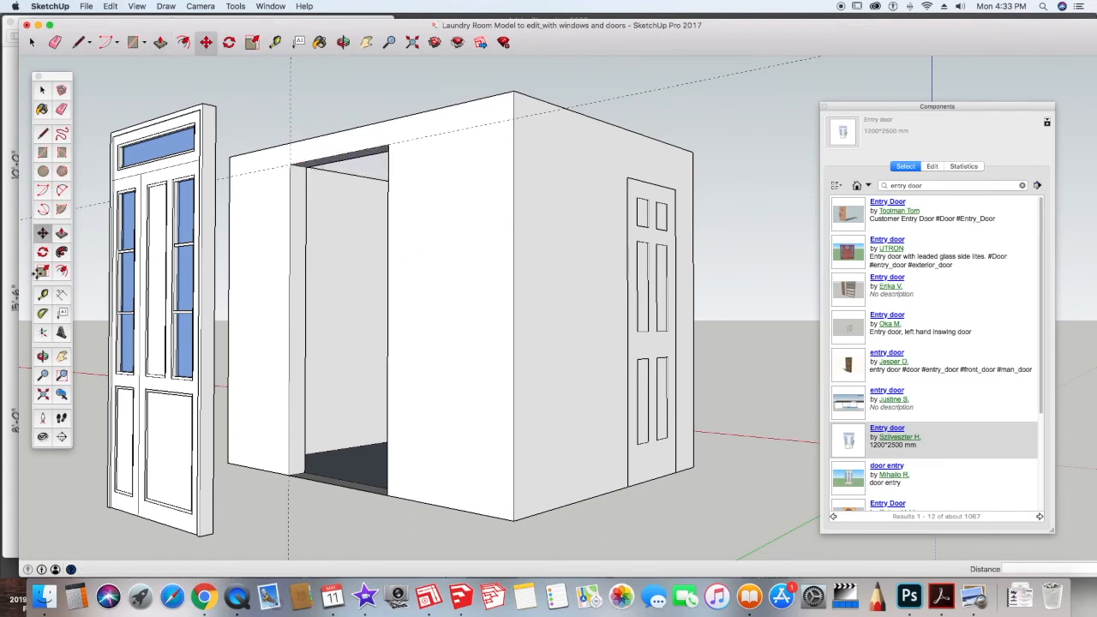
pyautogui.click(198, 536)
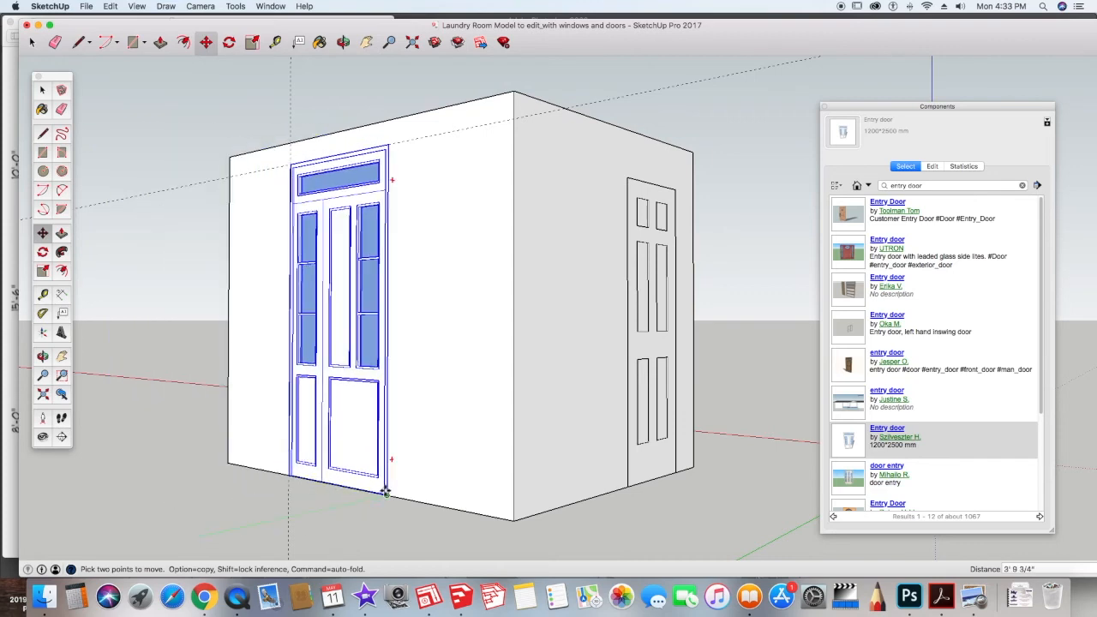
pyautogui.click(386, 492)
# - Search the 3D Warehouse for "mud room" and choose the fifth Mud Room model in the results
pyautogui.moveTo(131, 499); pyautogui.dragTo(129, 556, button='middle')
pyautogui.moveTo(618, 486); pyautogui.dragTo(563, 505, button='middle')
pyautogui.moveTo(671, 440); pyautogui.dragTo(245, 544, button='middle')
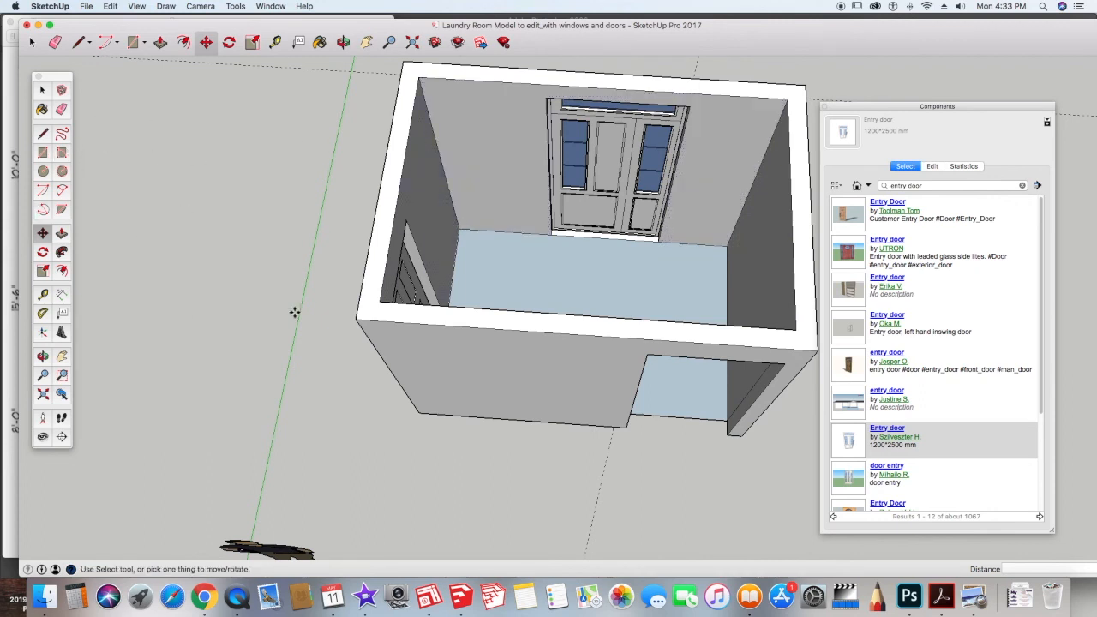
pyautogui.moveTo(600, 345); pyautogui.dragTo(693, 328, button='middle')
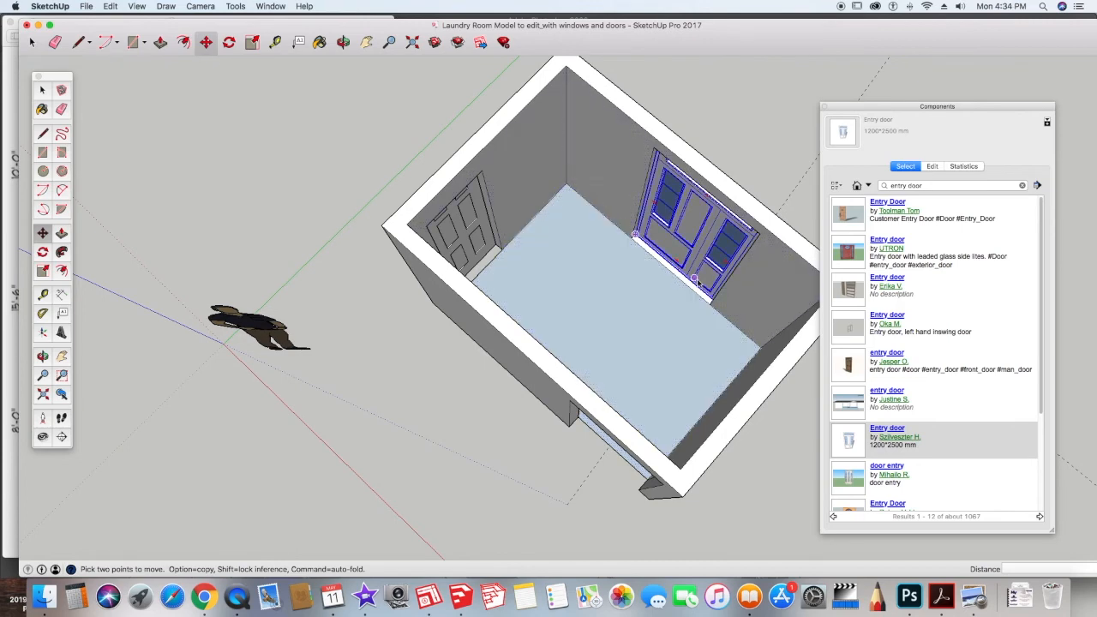
pyautogui.moveTo(918, 185); pyautogui.dragTo(889, 185)
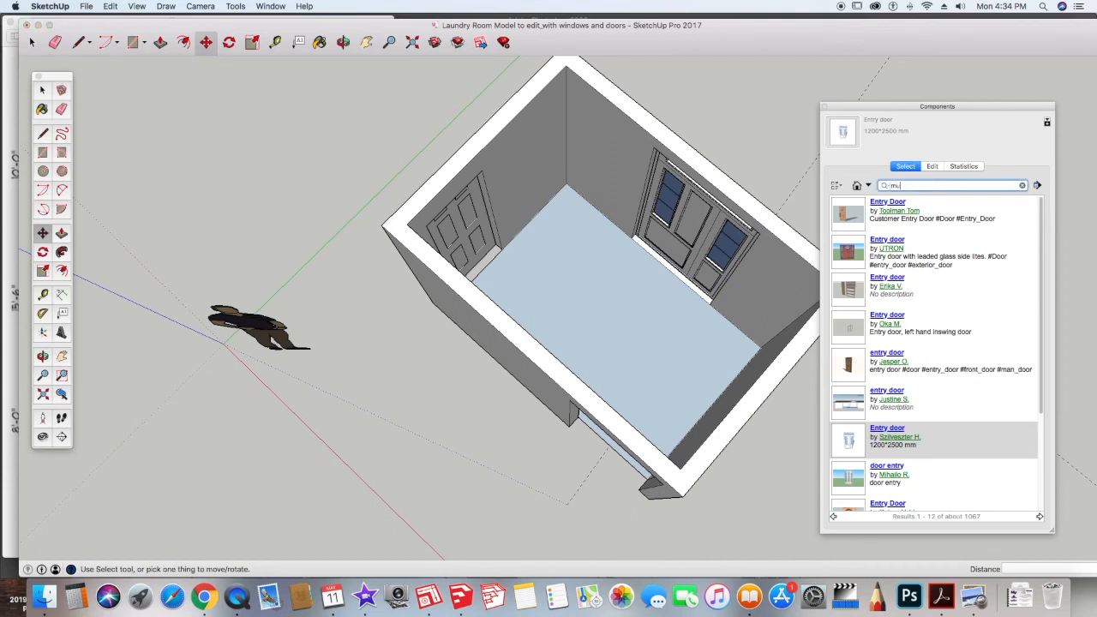
pyautogui.write('d room')
pyautogui.press('Return')
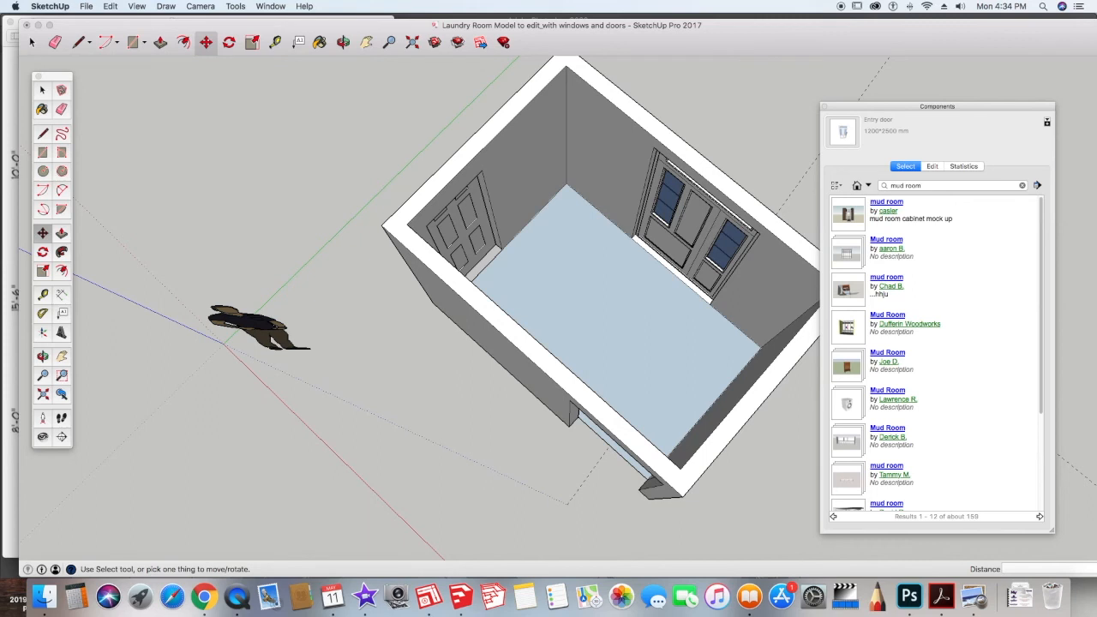
pyautogui.click(851, 369)
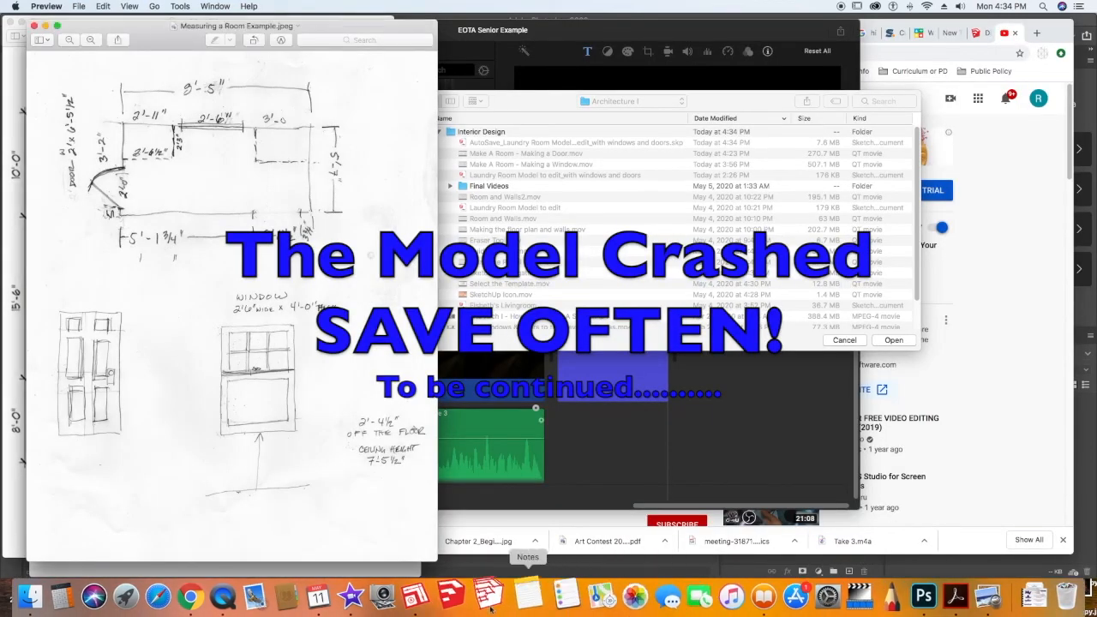
# - Relaunch SketchUp
pyautogui.click(461, 593)
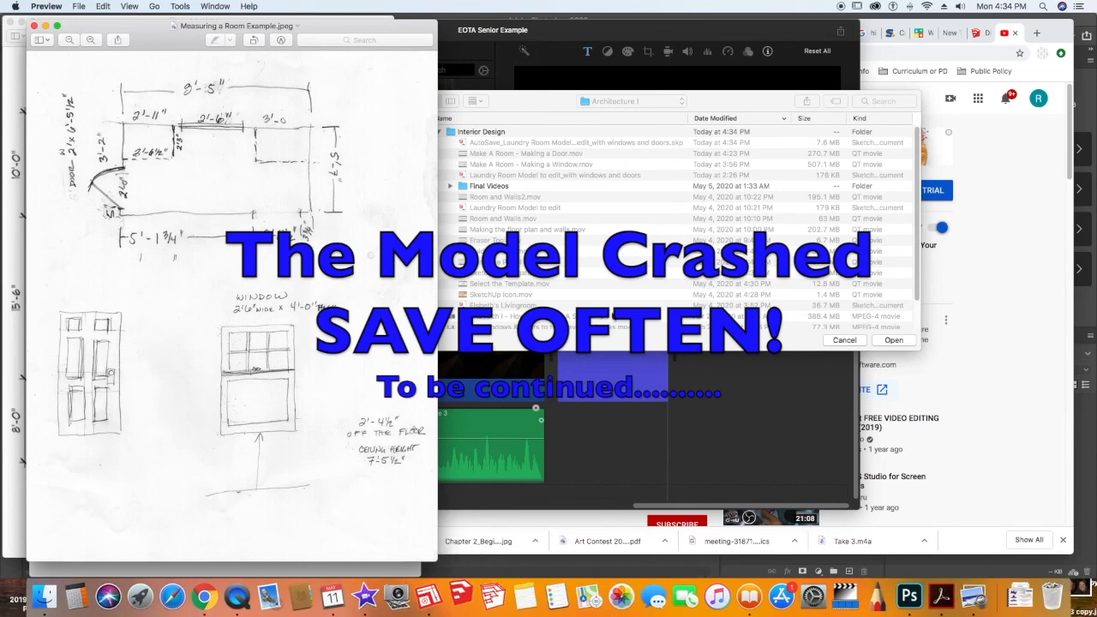